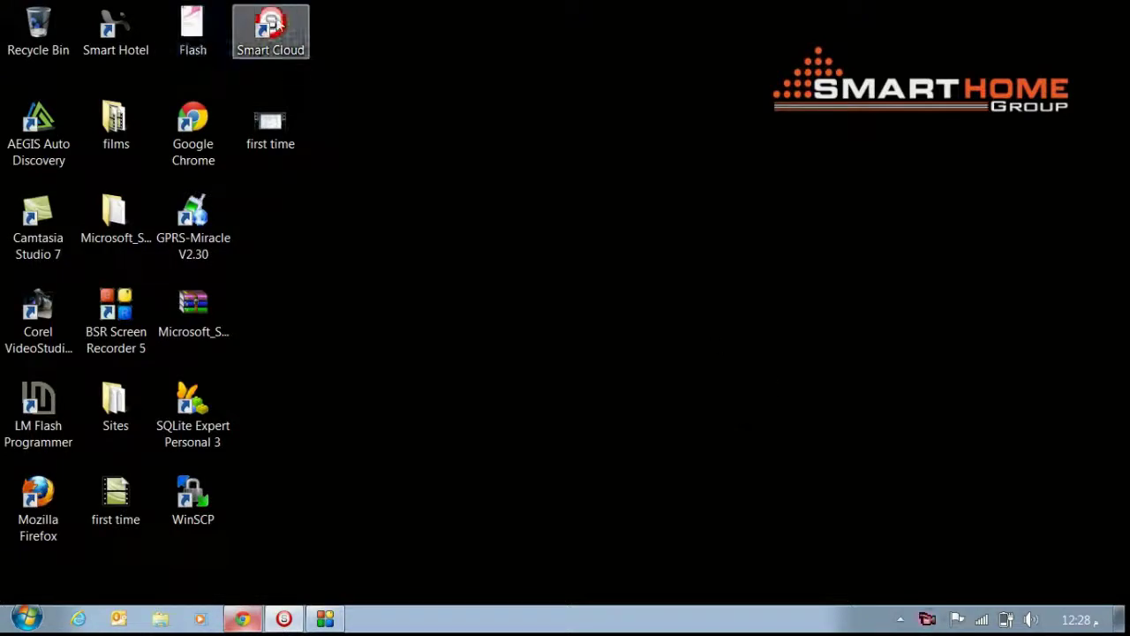
# - Bring Chrome back, go to the Smart-Bus Download page, and scroll to the Softwares list
pyautogui.click(242, 618)
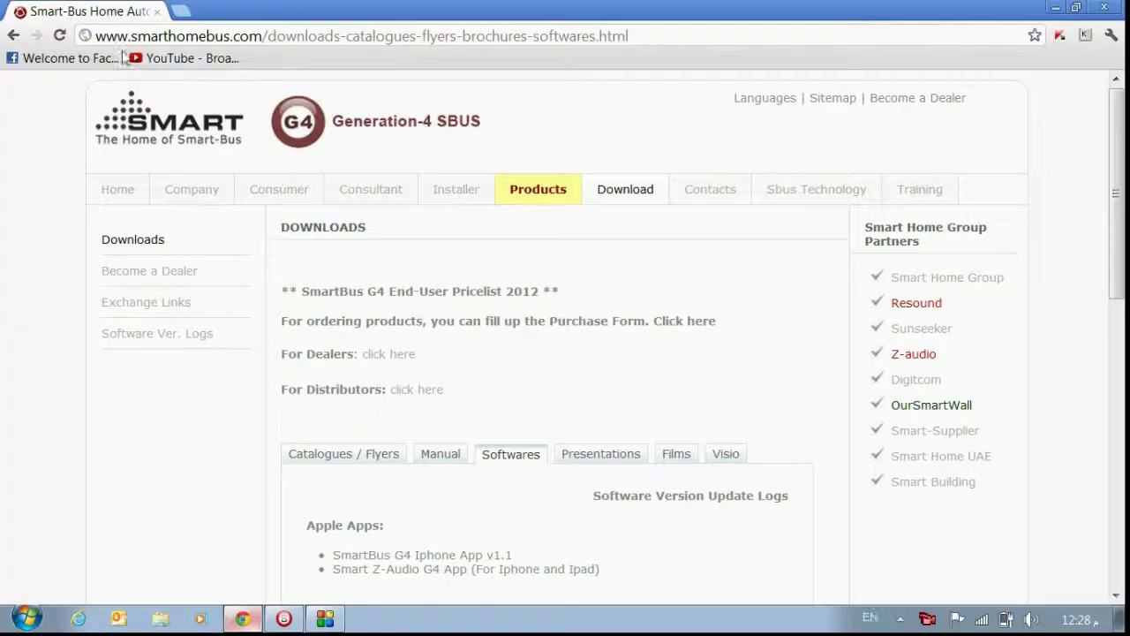
pyautogui.click(234, 35)
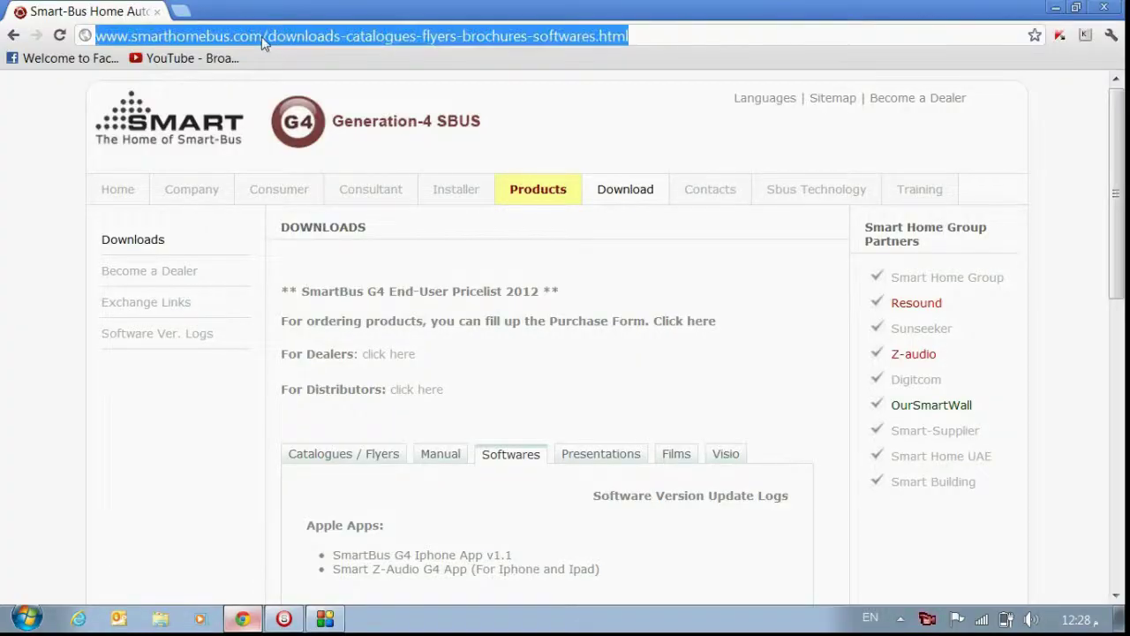
pyautogui.click(625, 196)
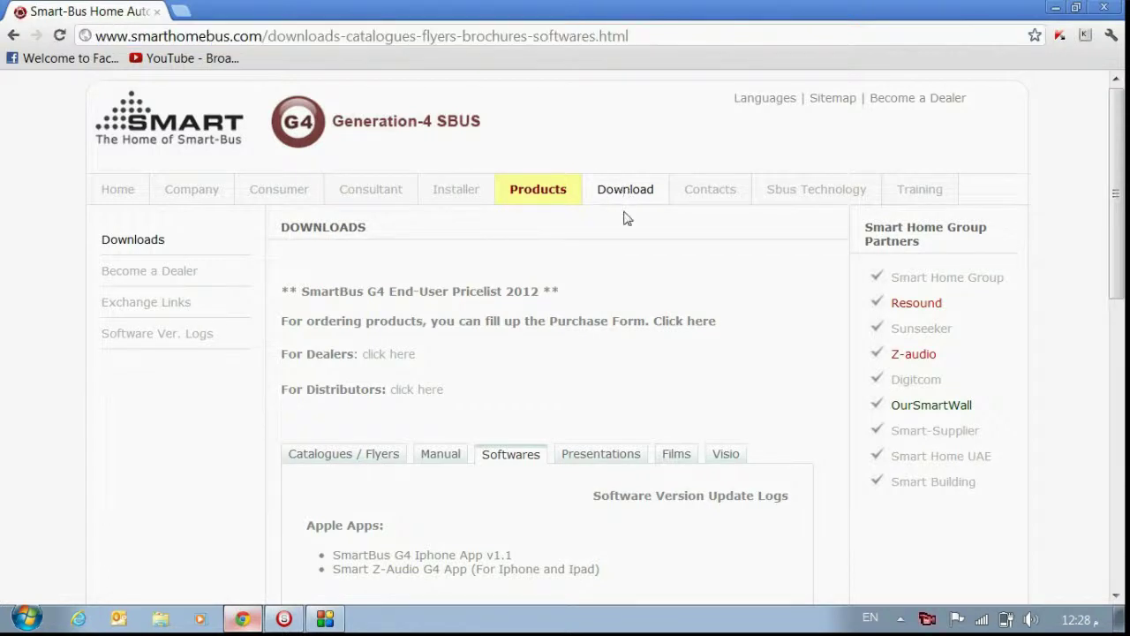
pyautogui.scroll(-2, 622, 230)
pyautogui.scroll(-1, 513, 296)
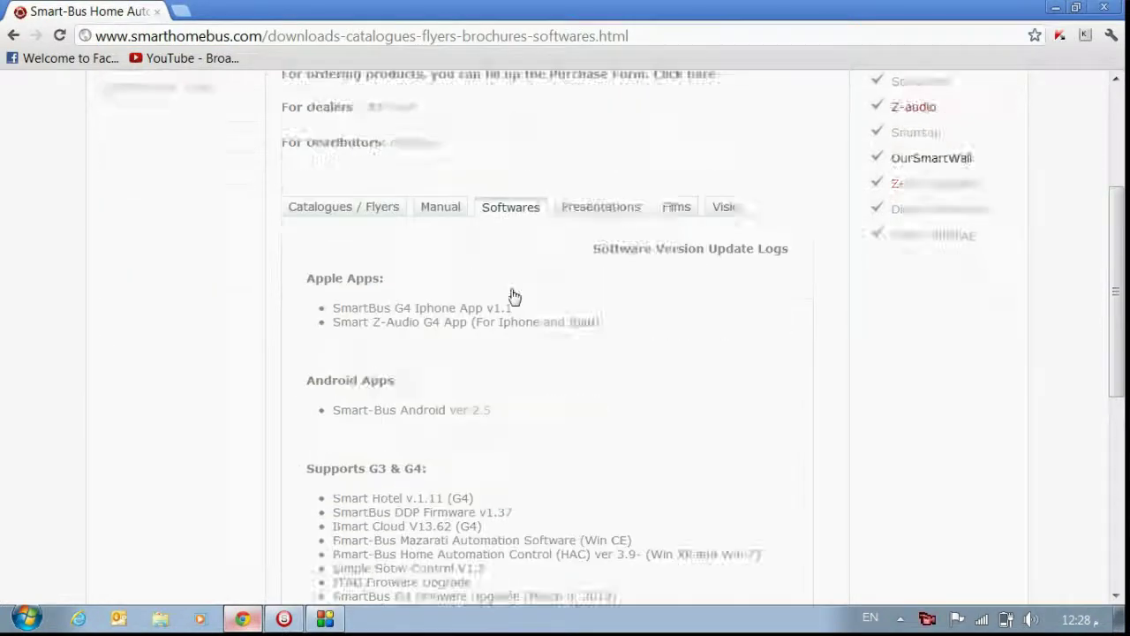
pyautogui.scroll(-2, 513, 296)
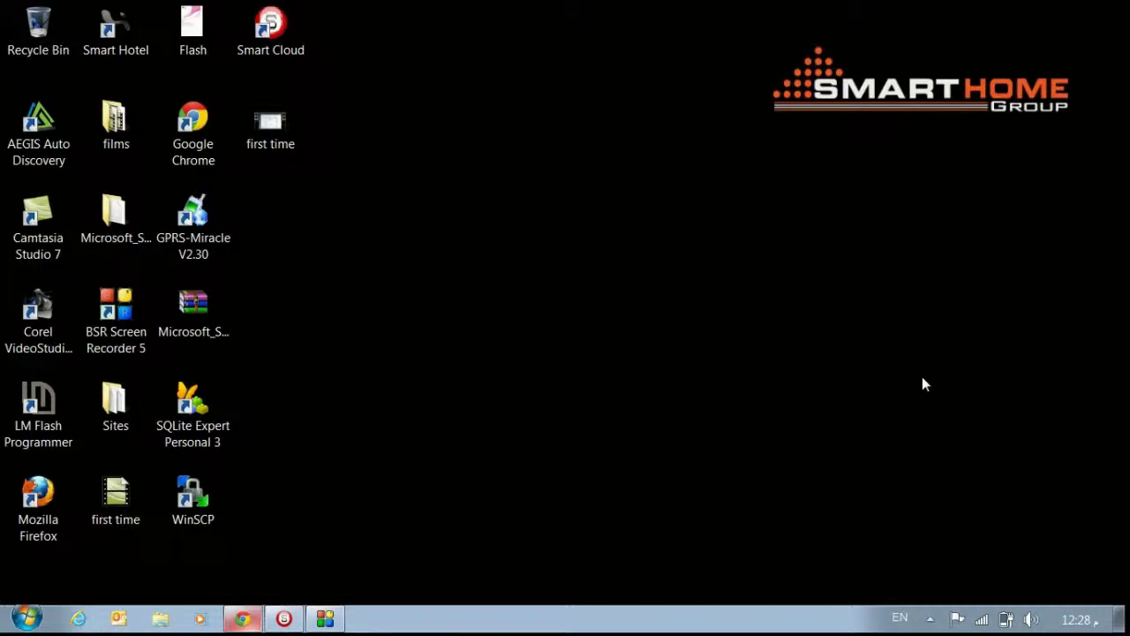
# - Open Network and Sharing Center, then the Local Area Connection status and its Properties
pyautogui.click(983, 621)
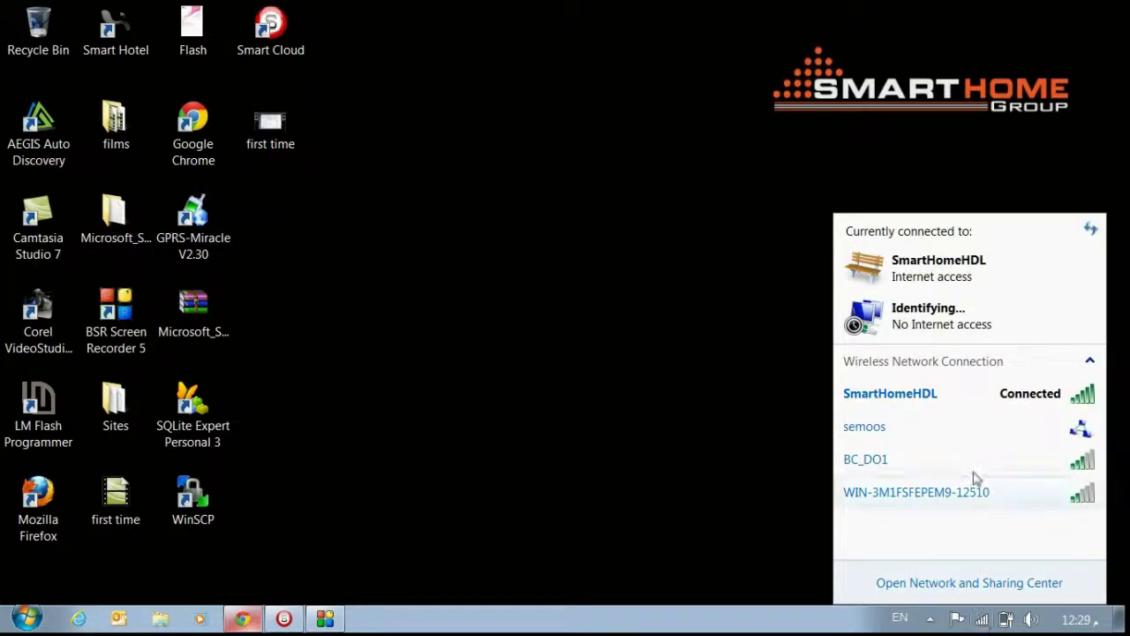
pyautogui.click(982, 584)
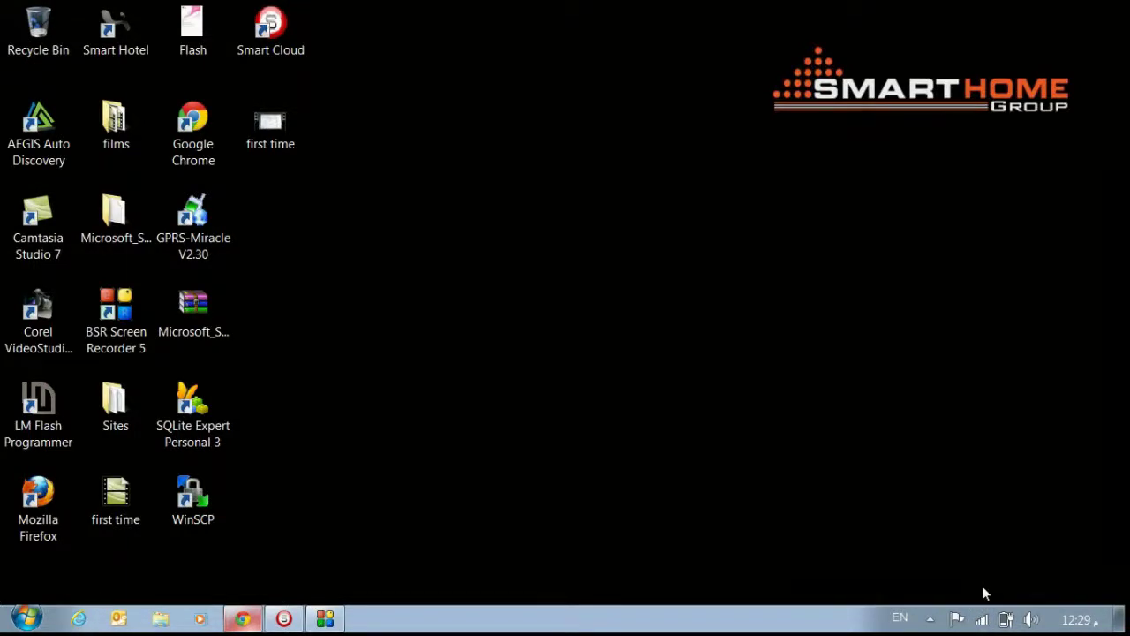
pyautogui.click(985, 622)
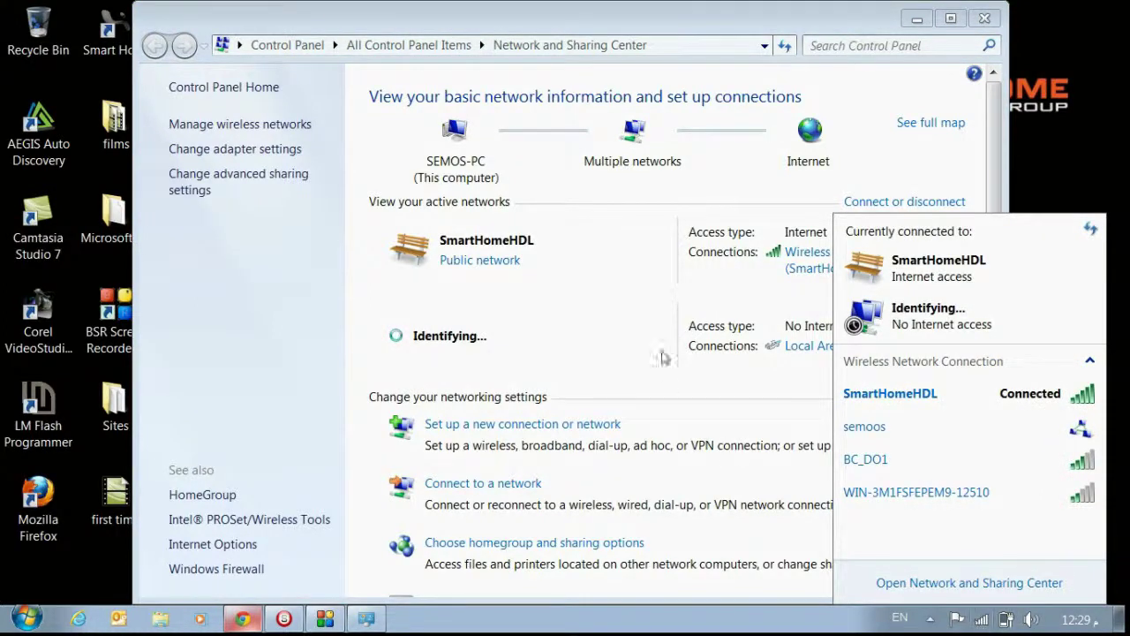
pyautogui.click(661, 320)
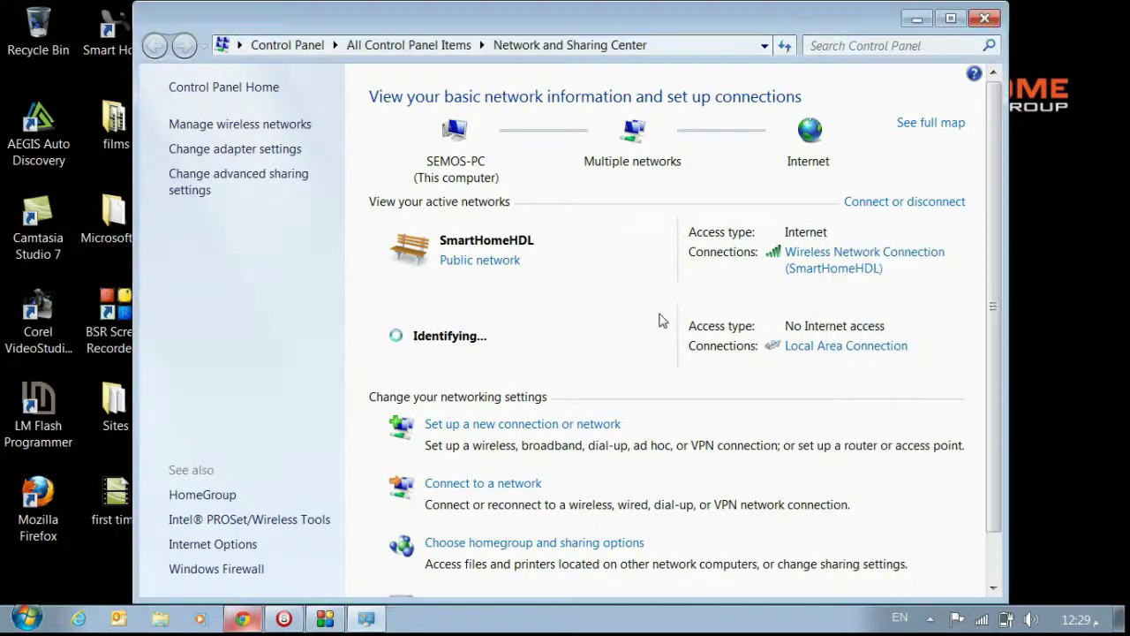
pyautogui.click(837, 351)
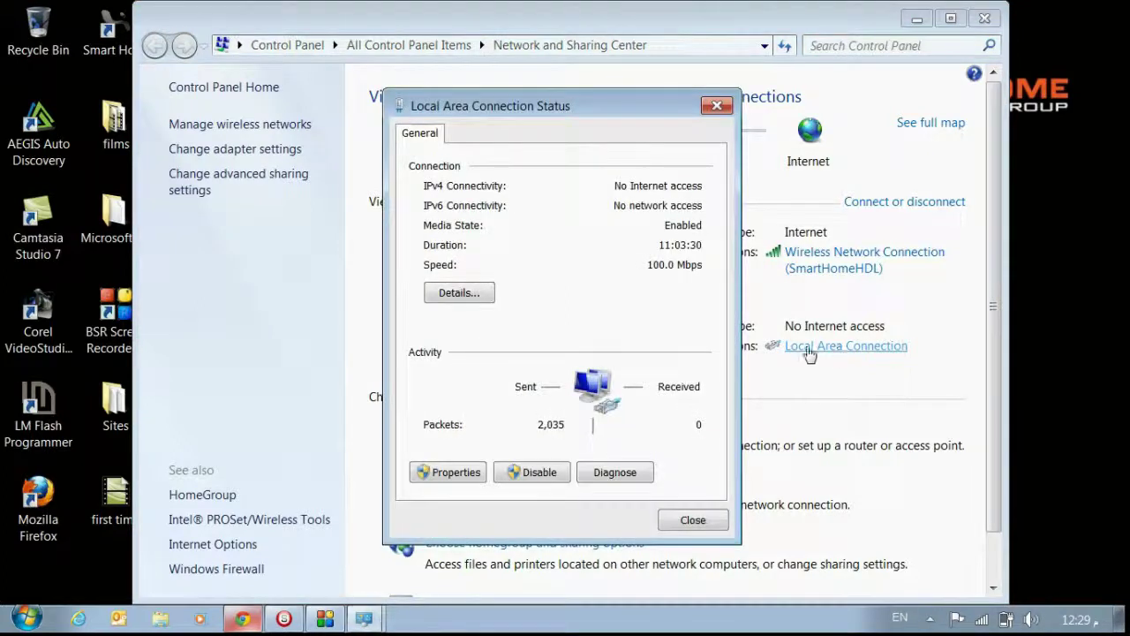
pyautogui.click(457, 473)
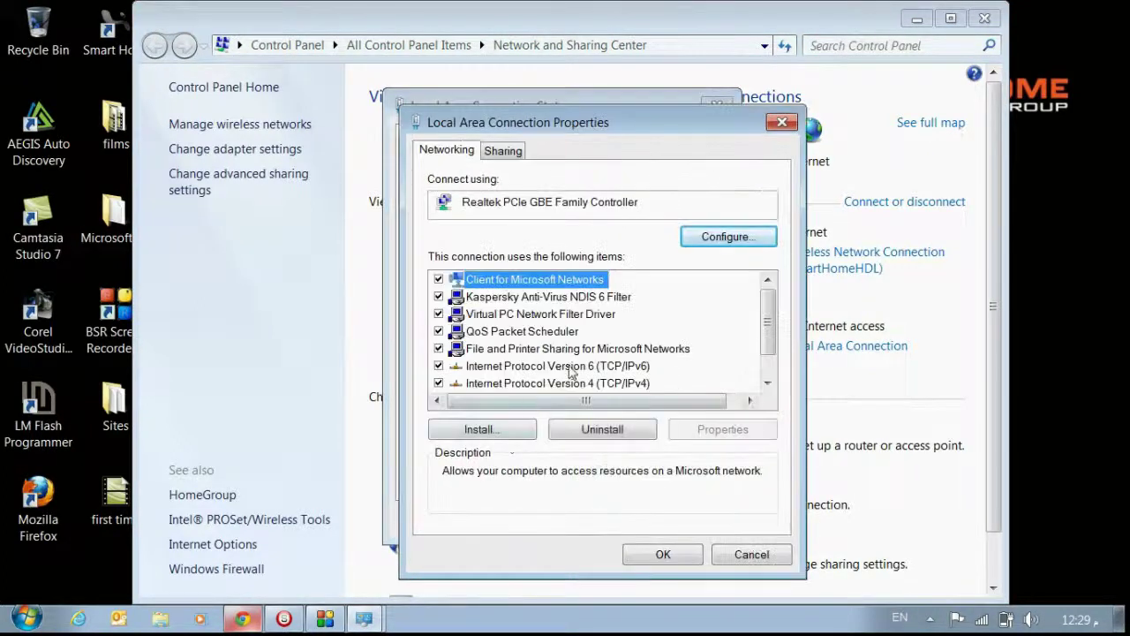
pyautogui.scroll(-1, 575, 367)
# - Set IPv4 to static address 192.168.10.222 with subnet mask 255.255.255.0
pyautogui.doubleClick(572, 348)
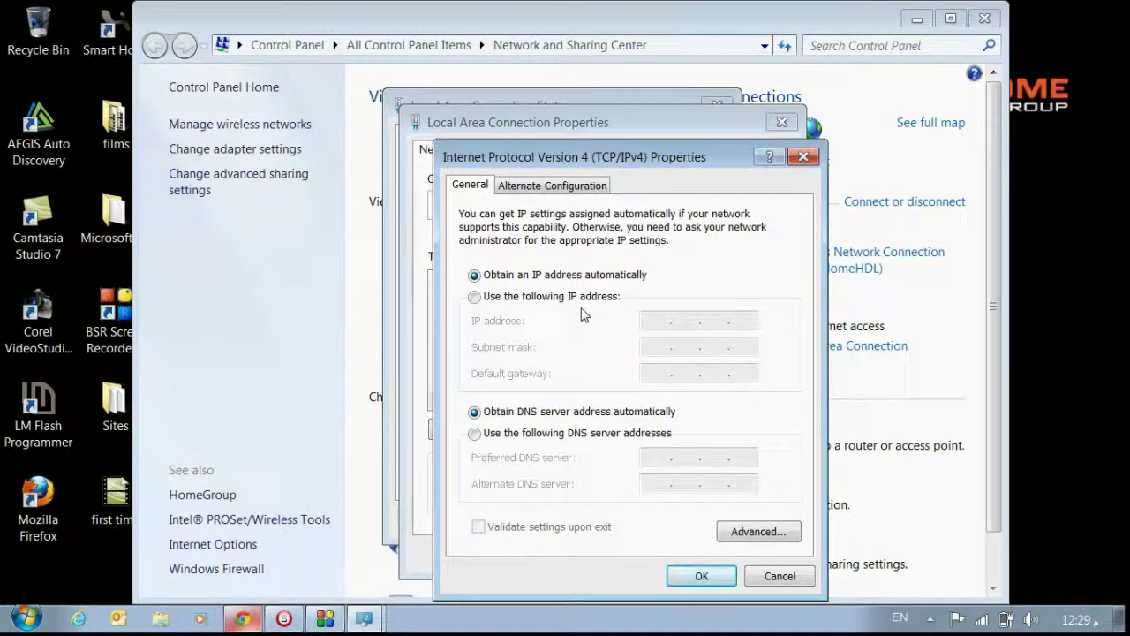
pyautogui.click(512, 299)
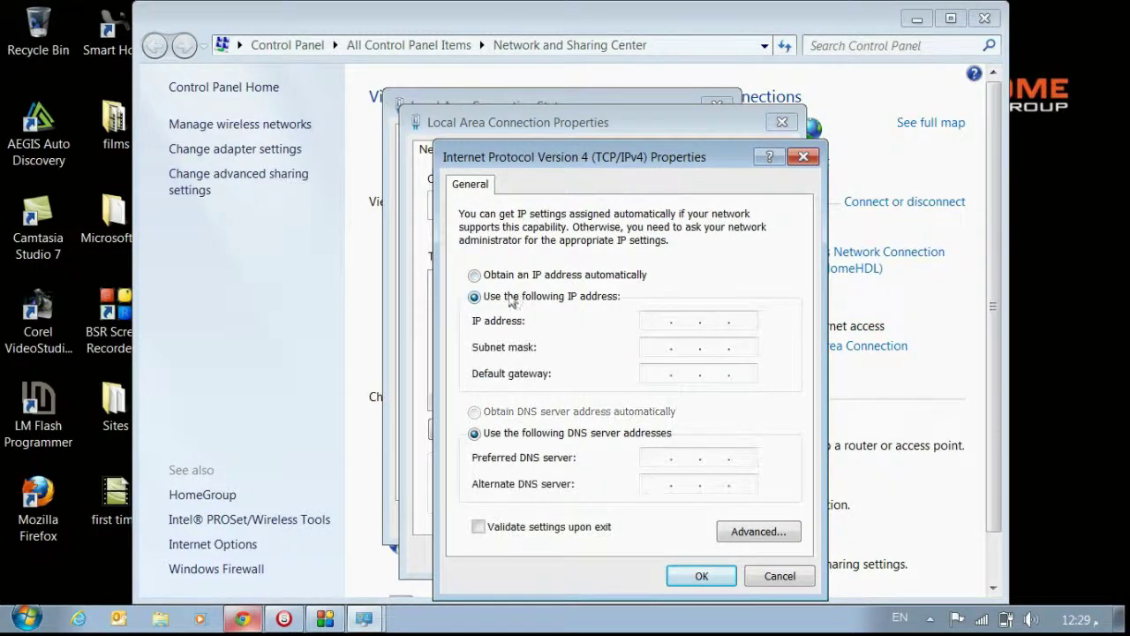
pyautogui.click(658, 319)
pyautogui.write('192 . 168 . 10 ')
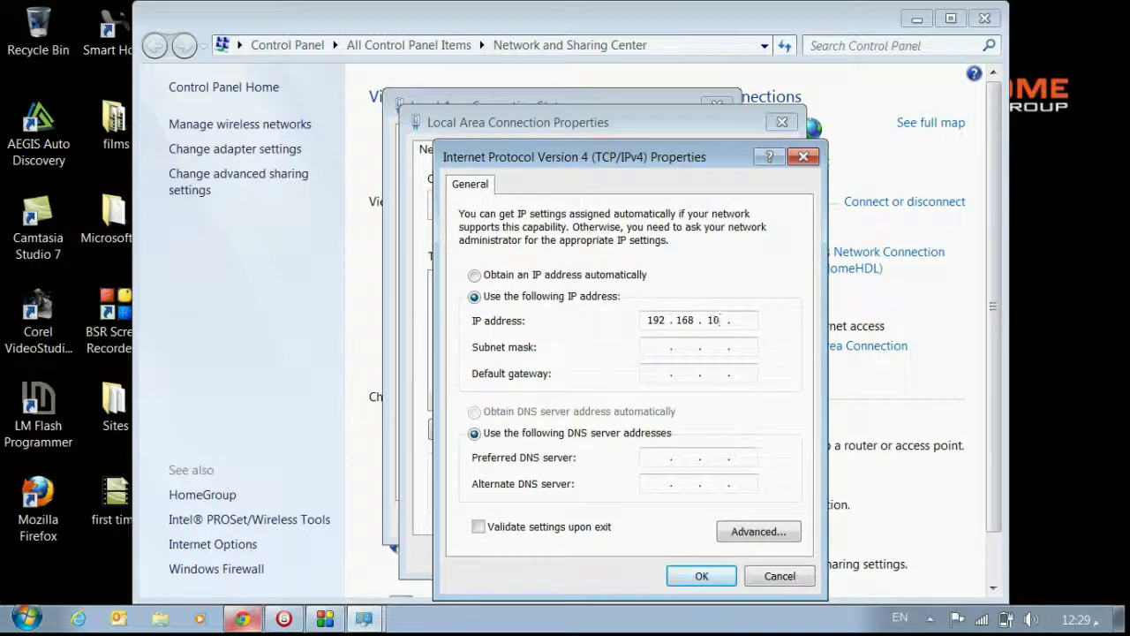
pyautogui.write('. 222')
pyautogui.click(667, 346)
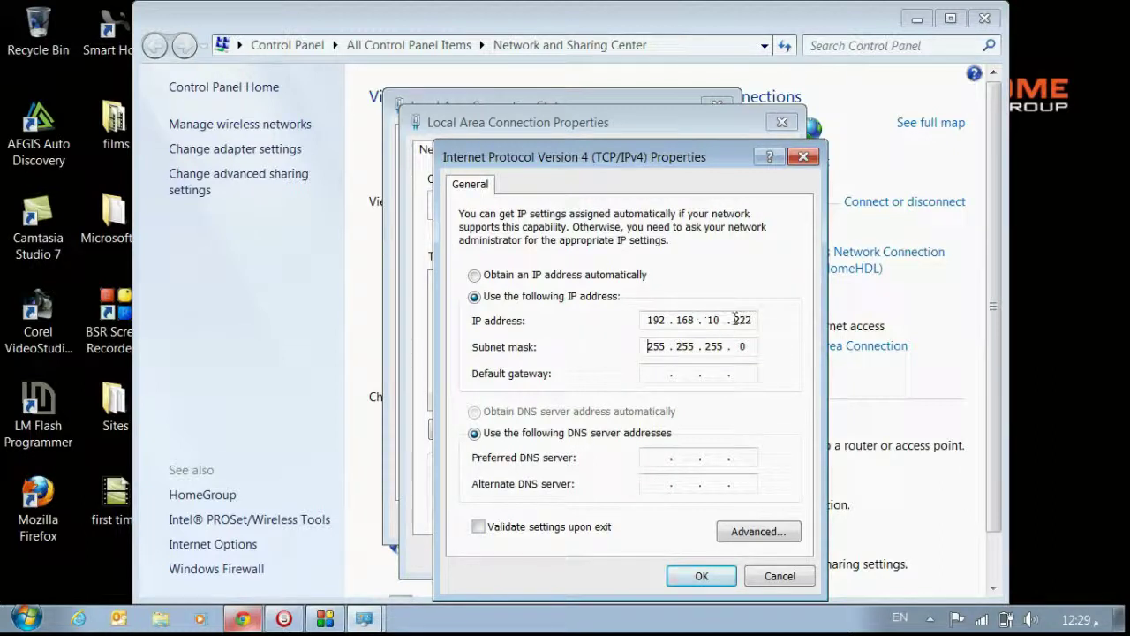
pyautogui.moveTo(736, 319); pyautogui.dragTo(748, 319)
# - Confirm the new IPv4 settings and close the adapter windows and Network and Sharing Center
pyautogui.click(705, 576)
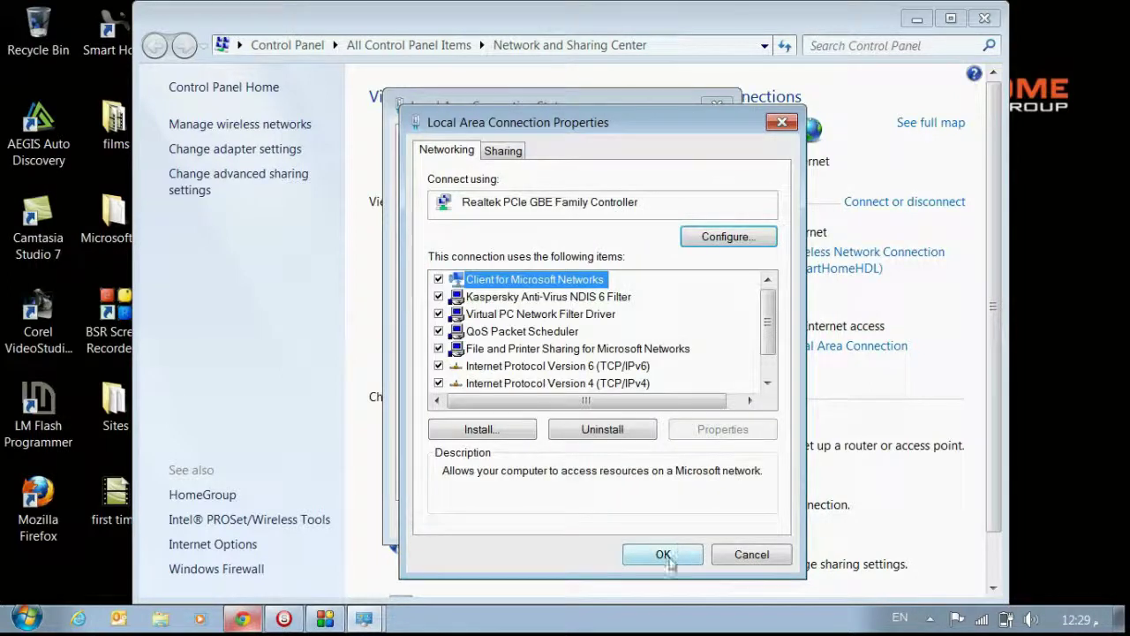
pyautogui.click(664, 557)
pyautogui.click(691, 523)
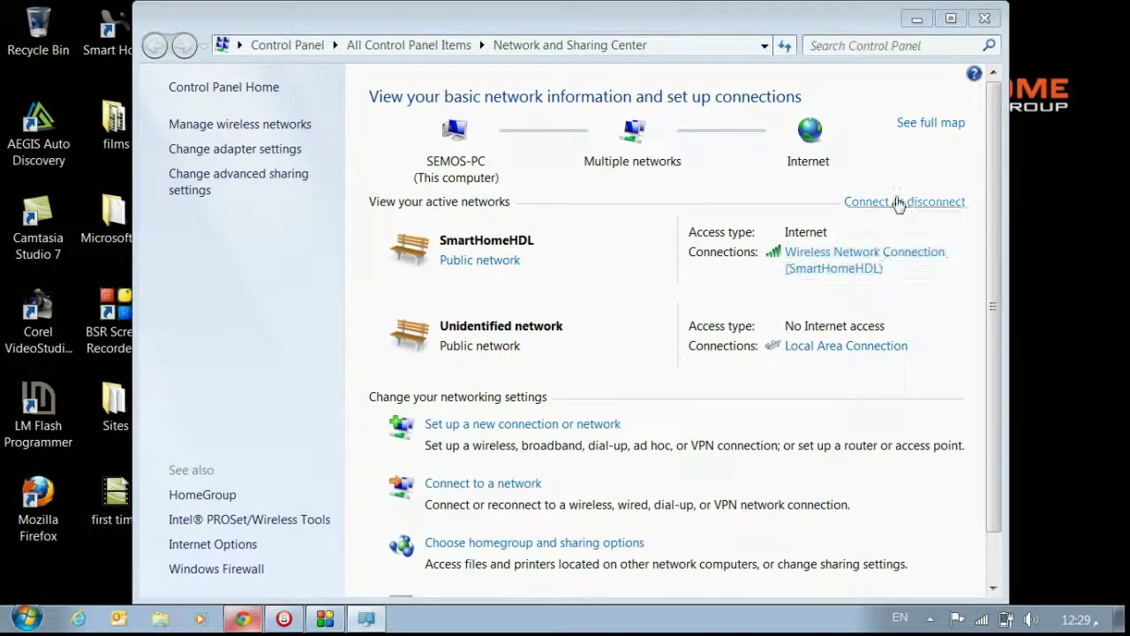
pyautogui.click(984, 18)
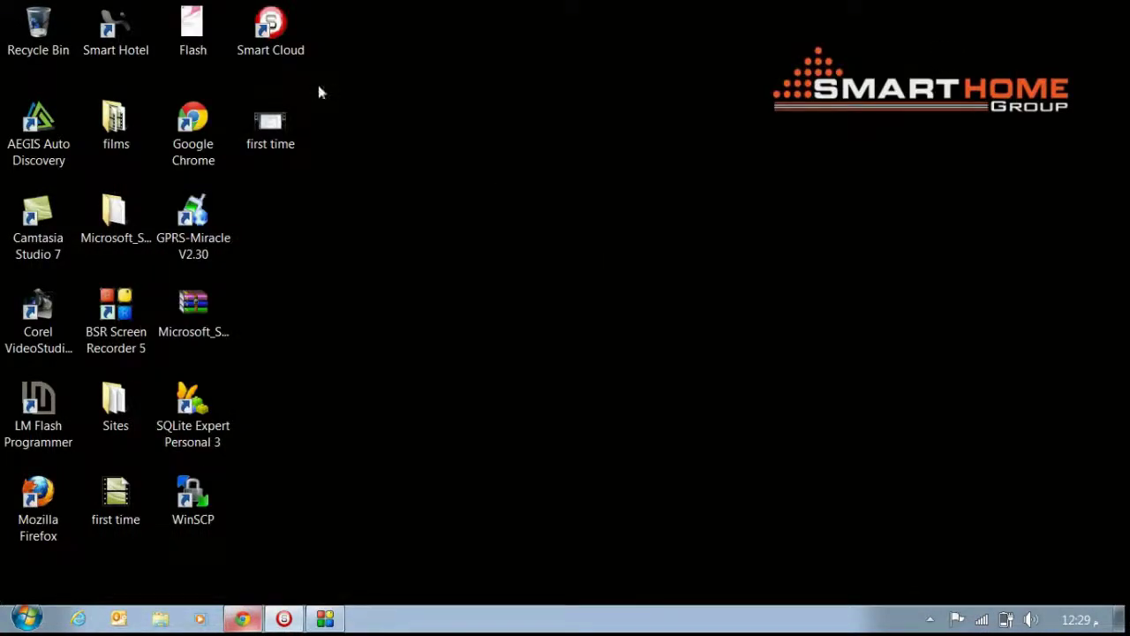
# - Launch Smart Cloud Configuration Software, accept its terms, and inspect the SB-RSIP-DN and SB-ZAudio2-DN modules
pyautogui.doubleClick(270, 27)
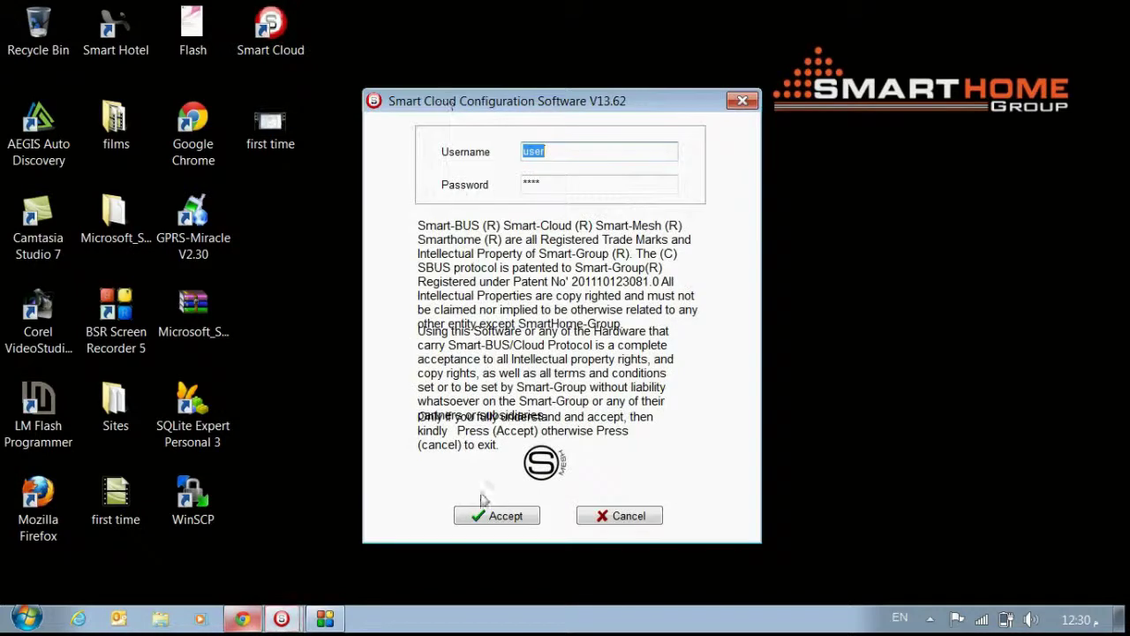
pyautogui.click(491, 516)
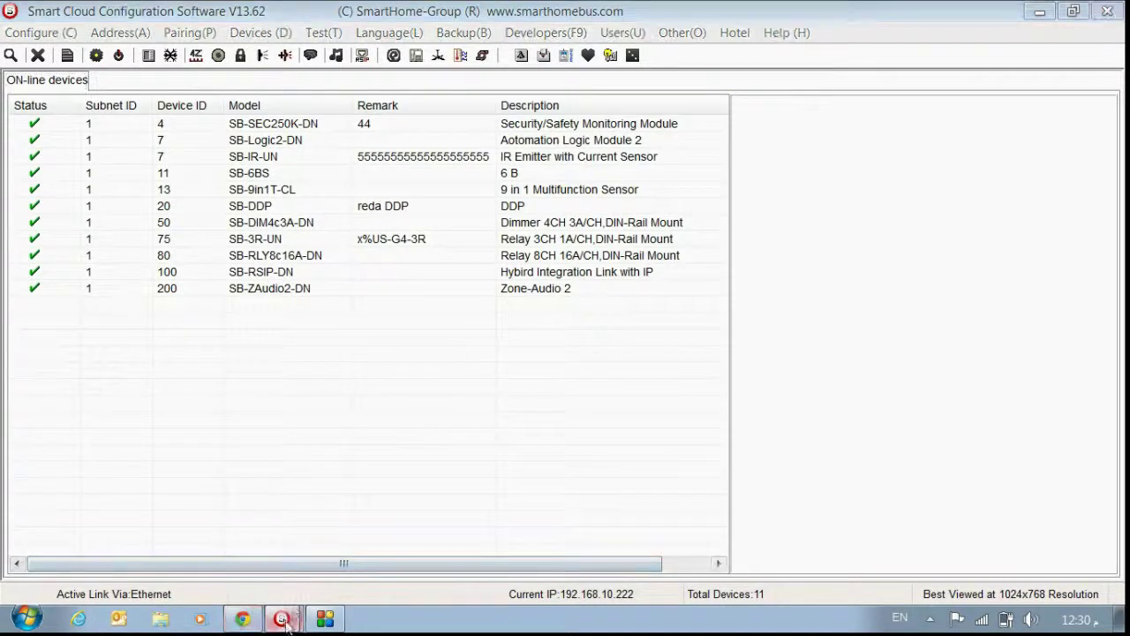
pyautogui.click(322, 157)
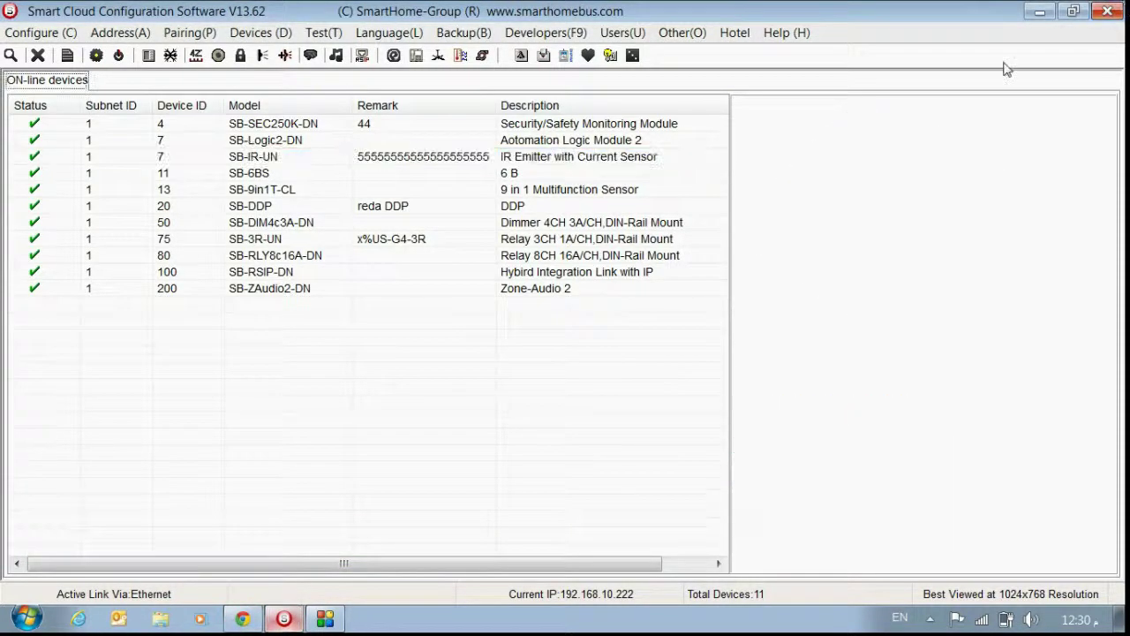
pyautogui.click(291, 272)
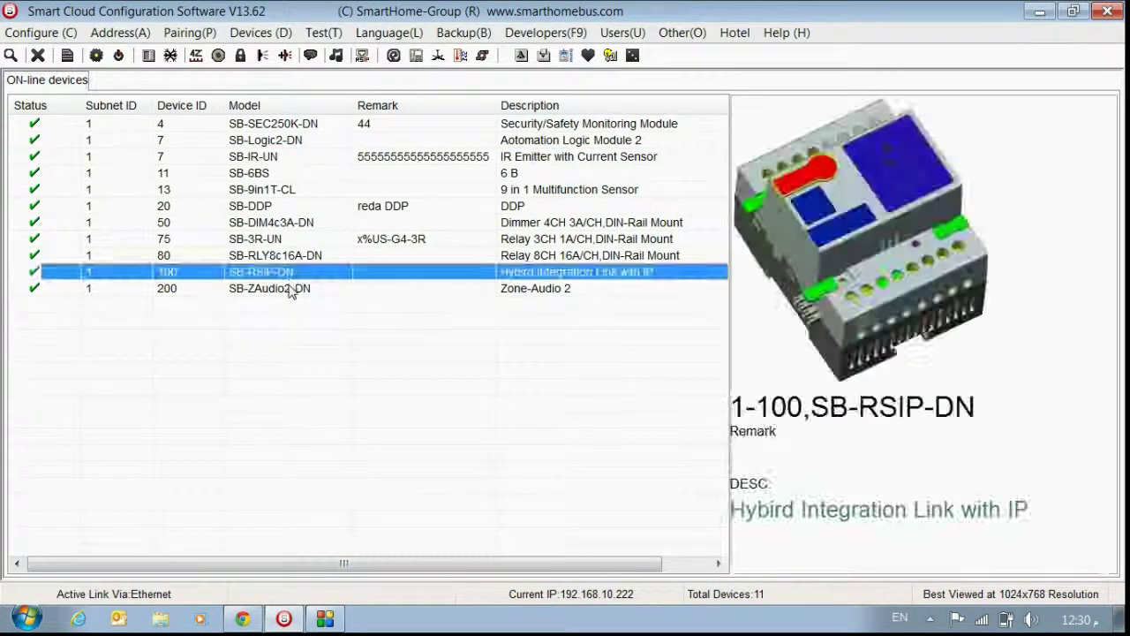
pyautogui.click(294, 288)
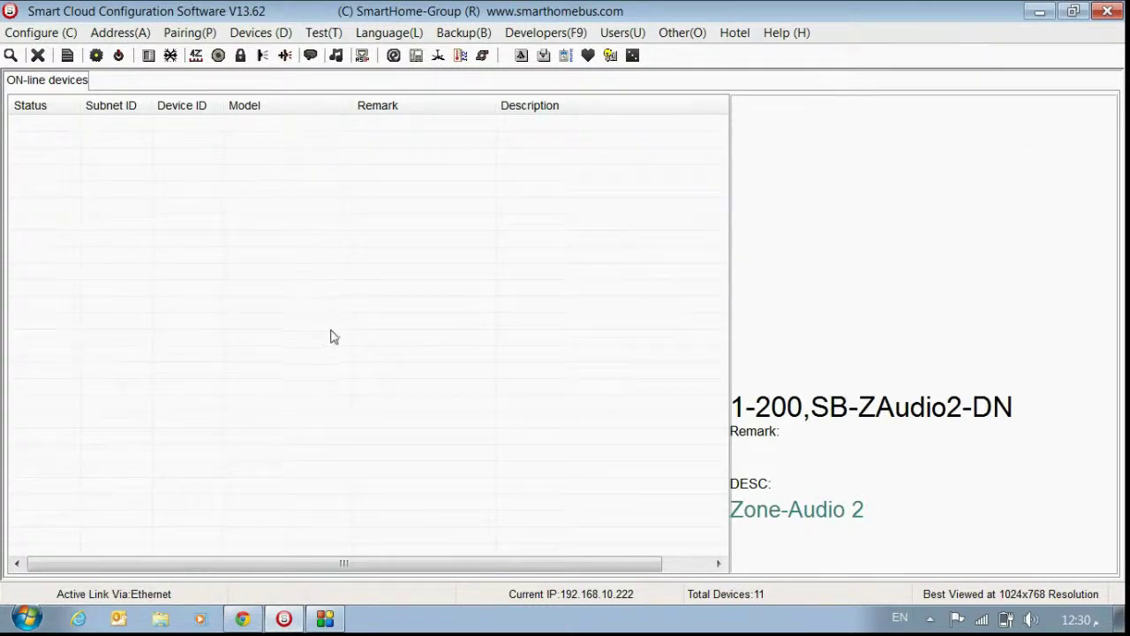
# - Clear the on-line device list and check the PC's current network connections
pyautogui.click(49, 35)
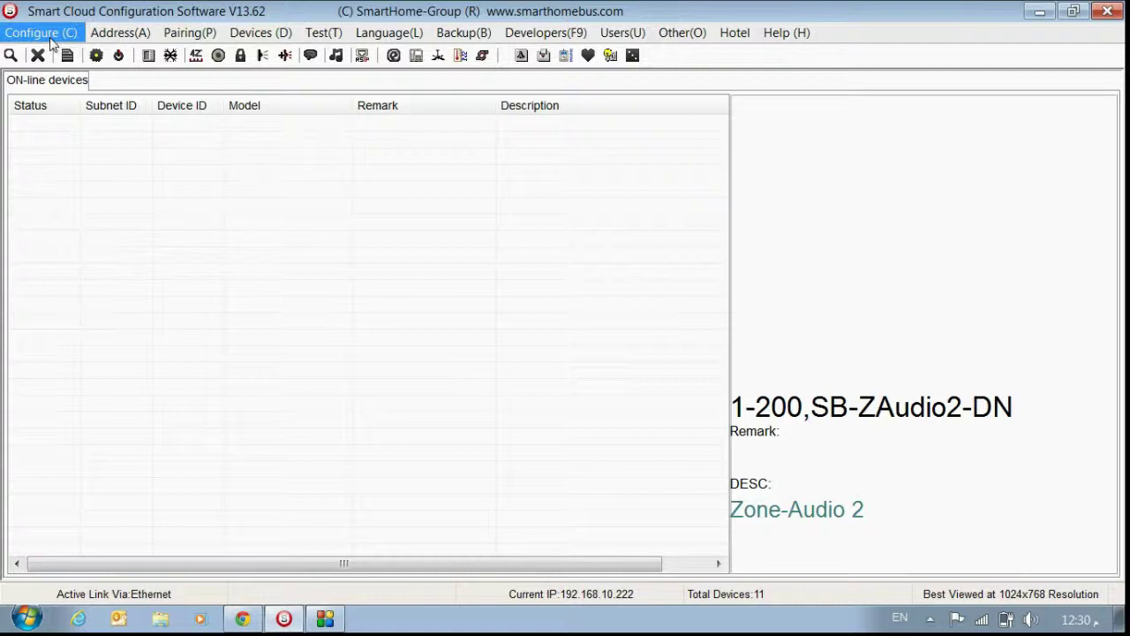
pyautogui.click(982, 620)
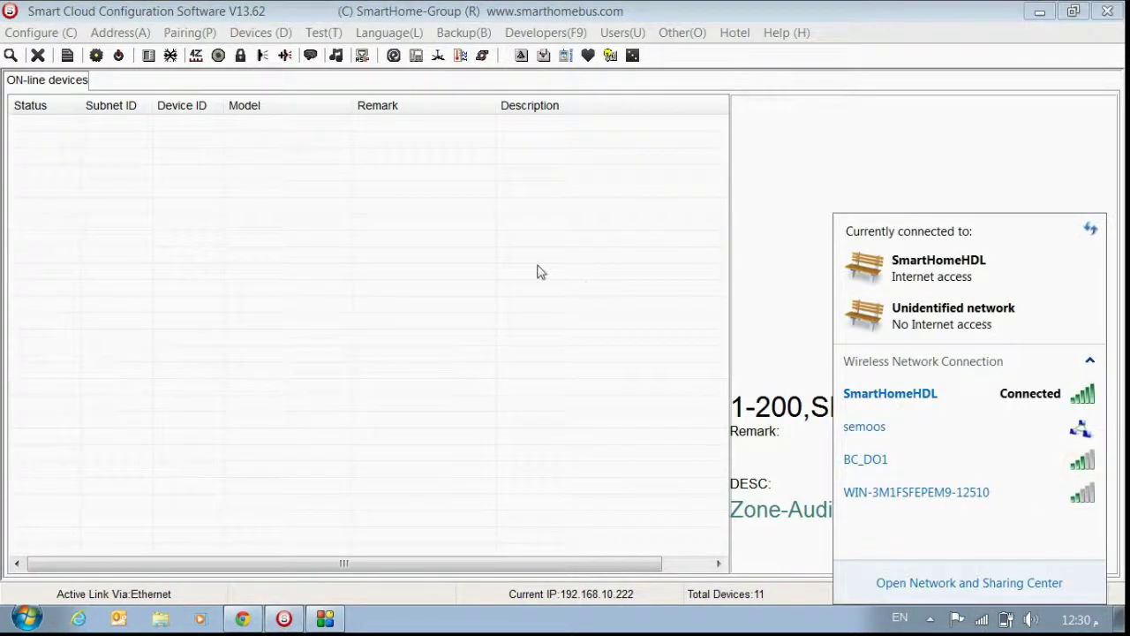
pyautogui.click(400, 236)
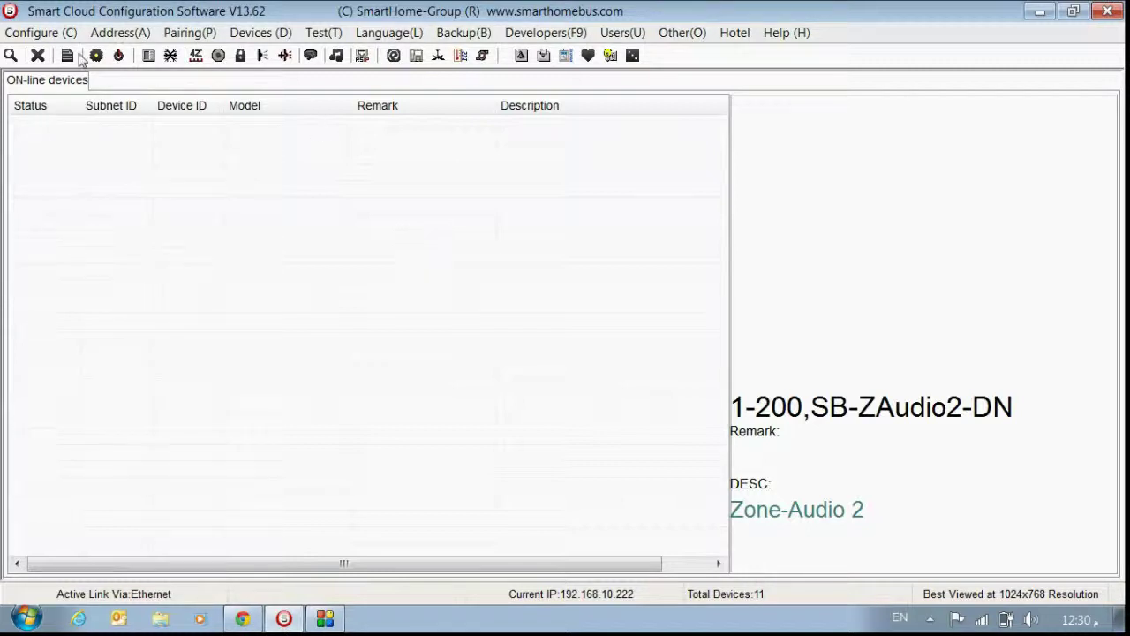
# - Under Configure > Connection, save Ethernet with local IP 192.168.10.222, then exit the program
pyautogui.click(41, 33)
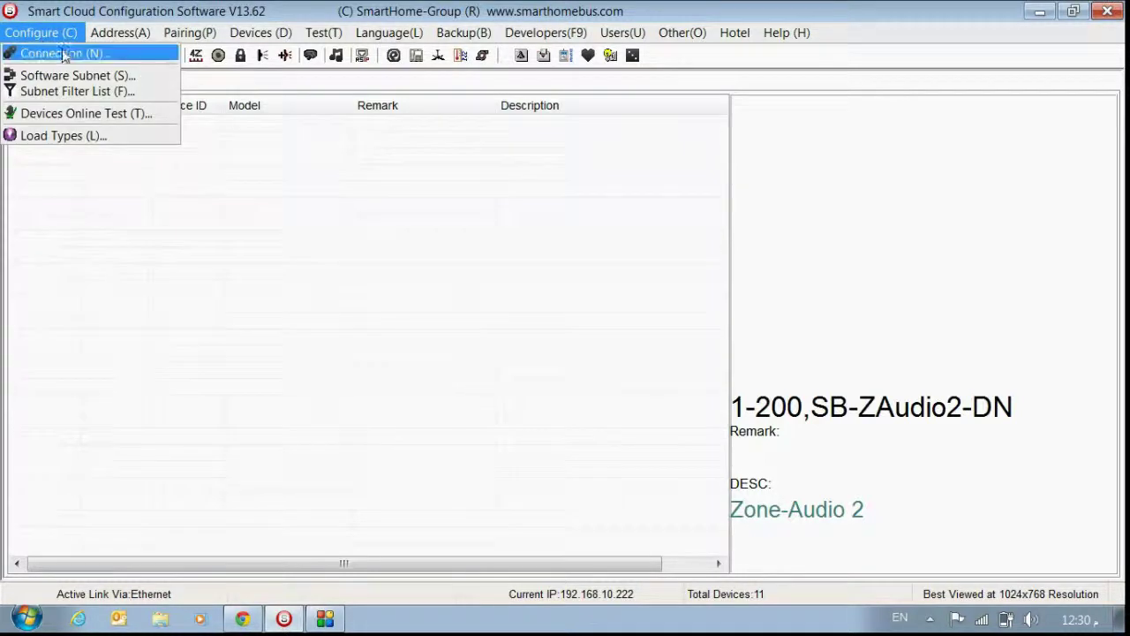
pyautogui.click(65, 55)
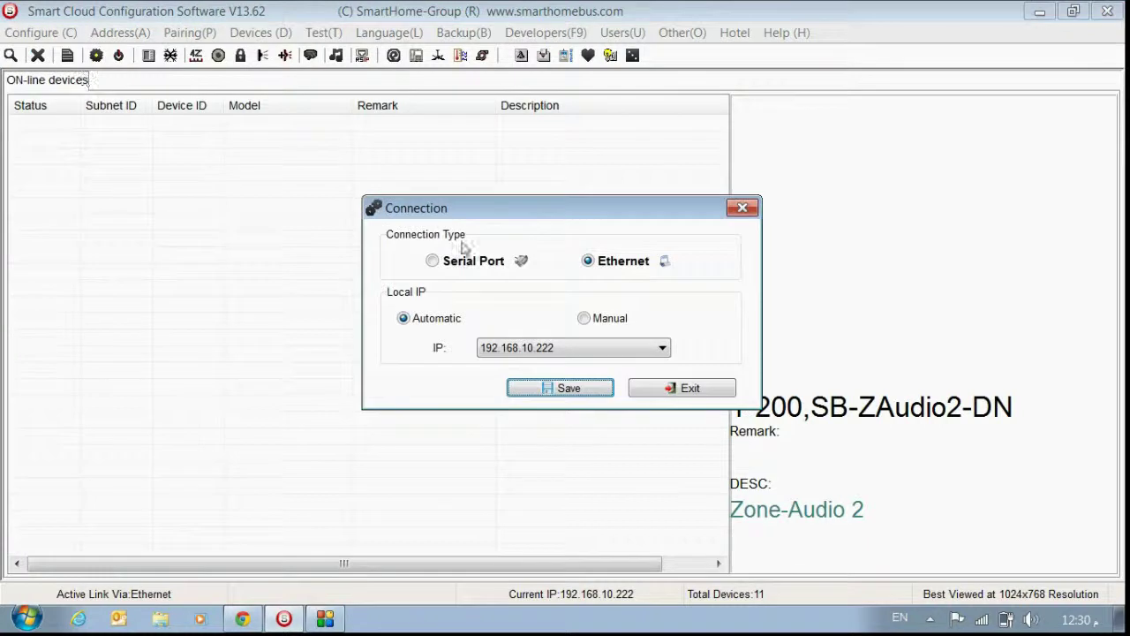
pyautogui.click(508, 349)
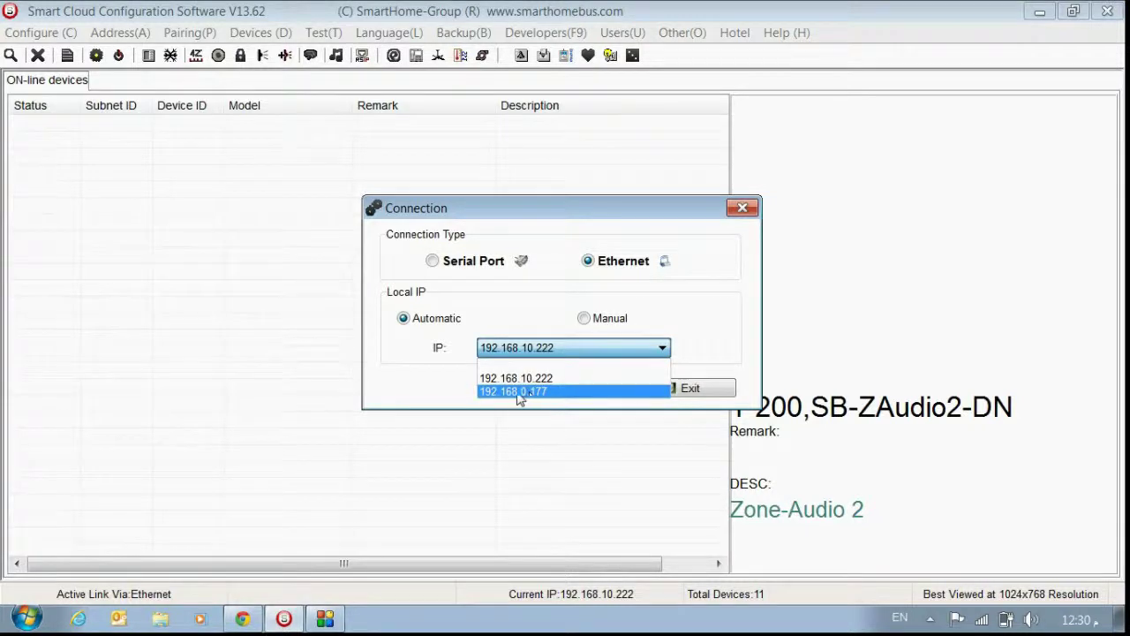
pyautogui.click(519, 378)
pyautogui.click(566, 388)
pyautogui.click(588, 374)
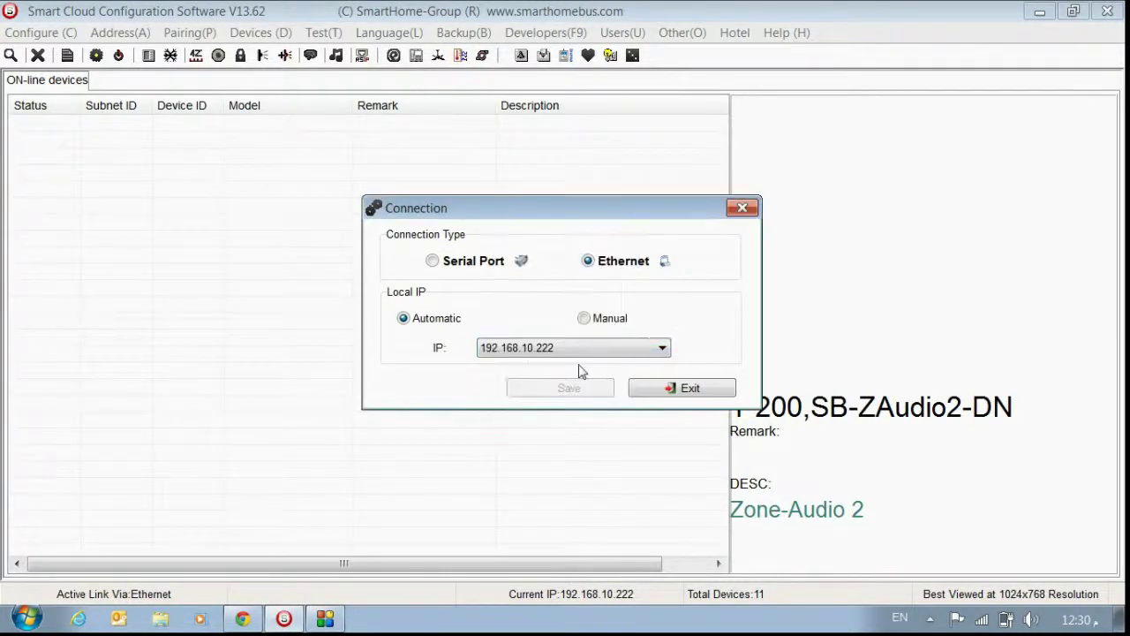
pyautogui.click(685, 389)
pyautogui.click(1109, 11)
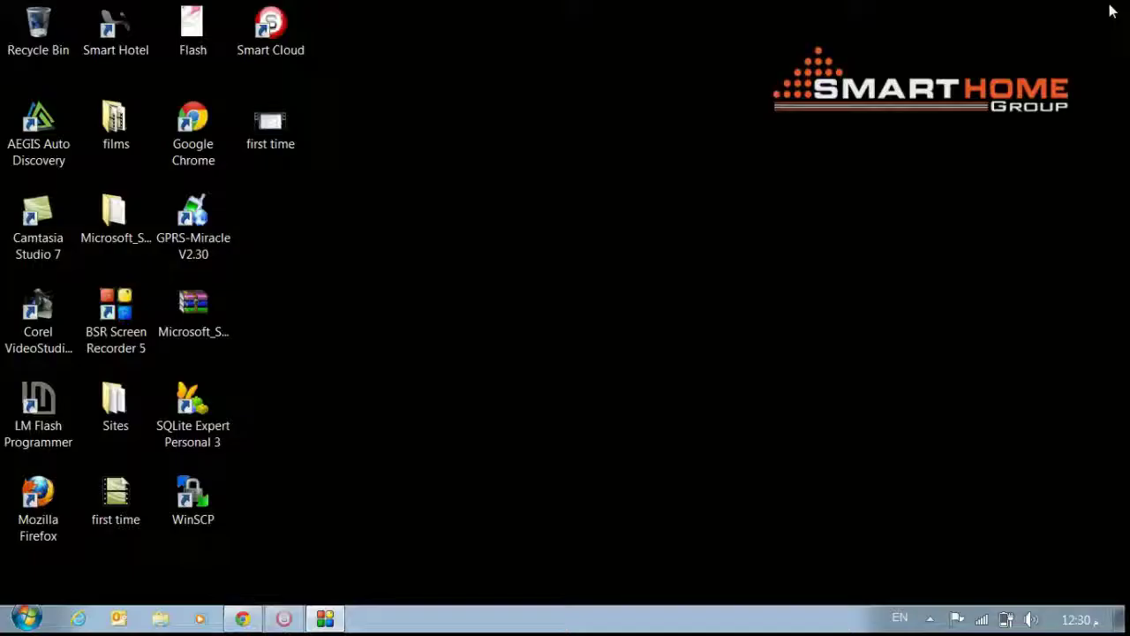
# - Relaunch the software, run a Fast Search, and add all 13 found devices to the list
pyautogui.doubleClick(270, 31)
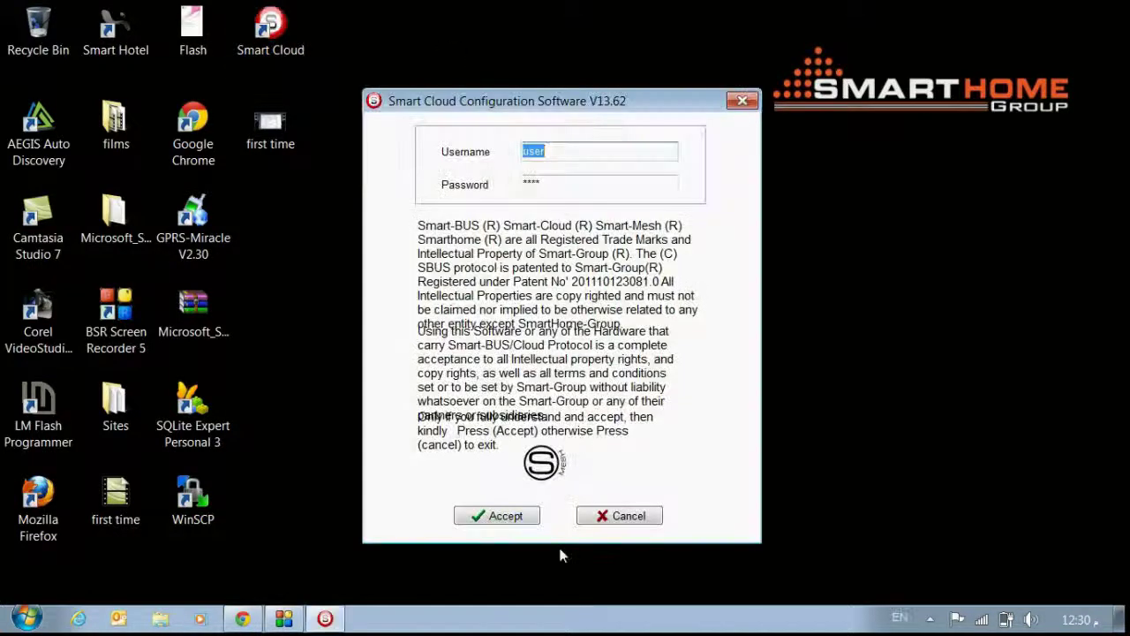
pyautogui.click(521, 519)
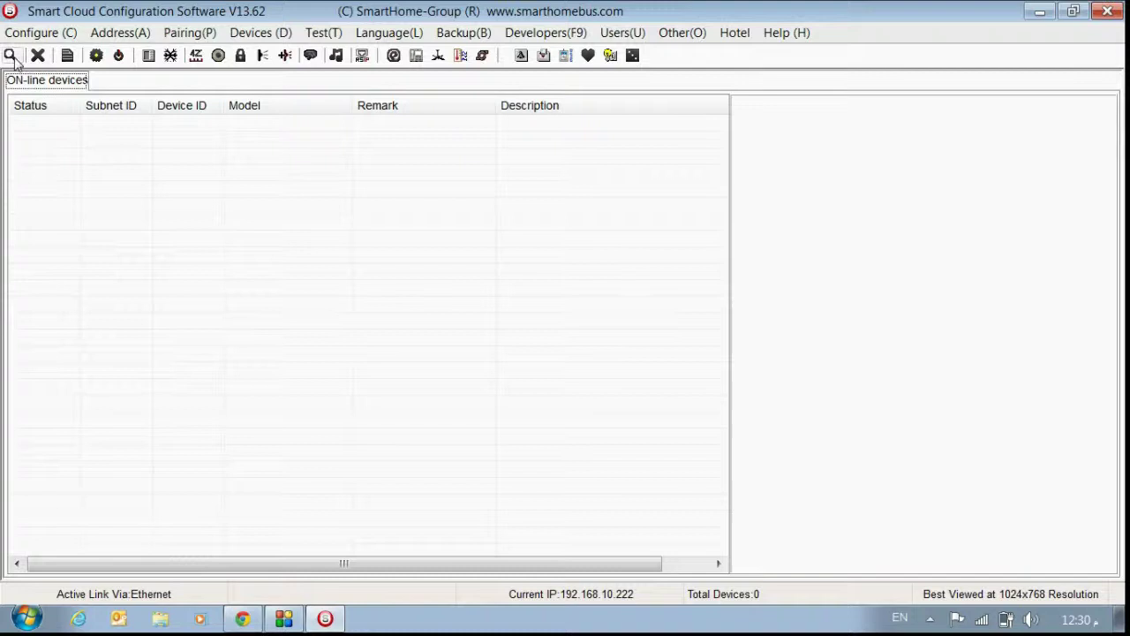
pyautogui.click(12, 57)
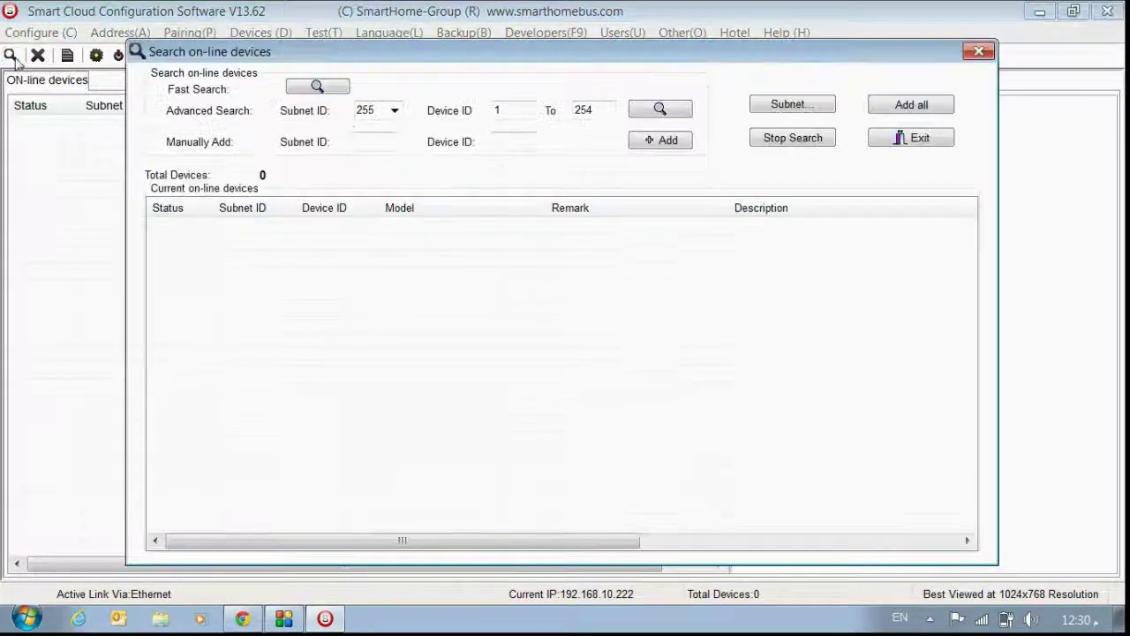
pyautogui.click(315, 86)
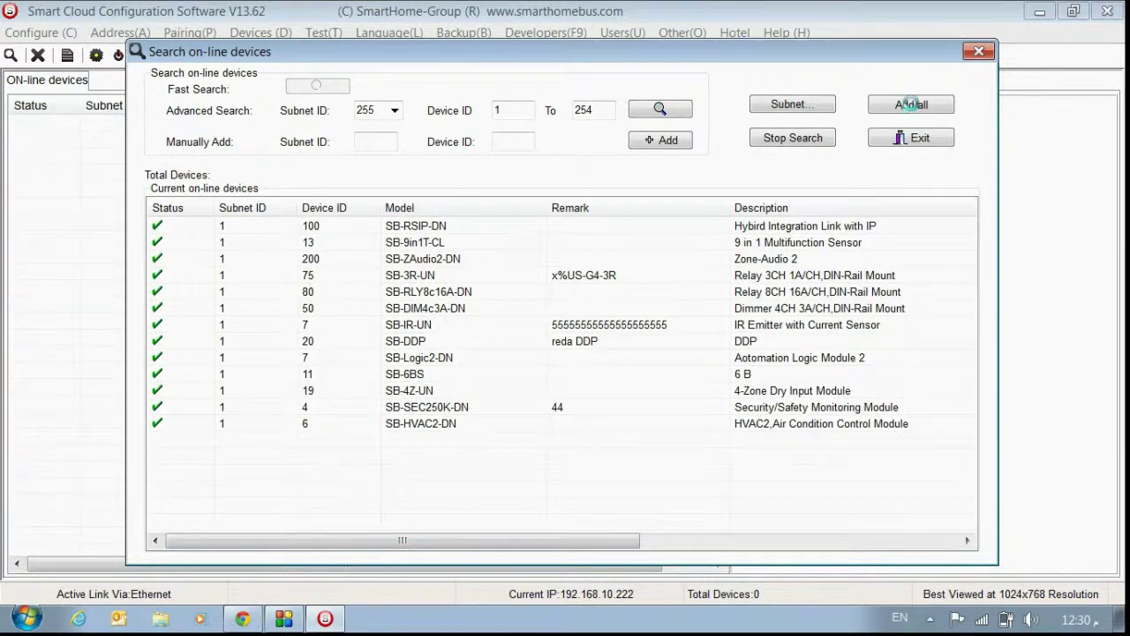
pyautogui.click(912, 104)
pyautogui.click(913, 137)
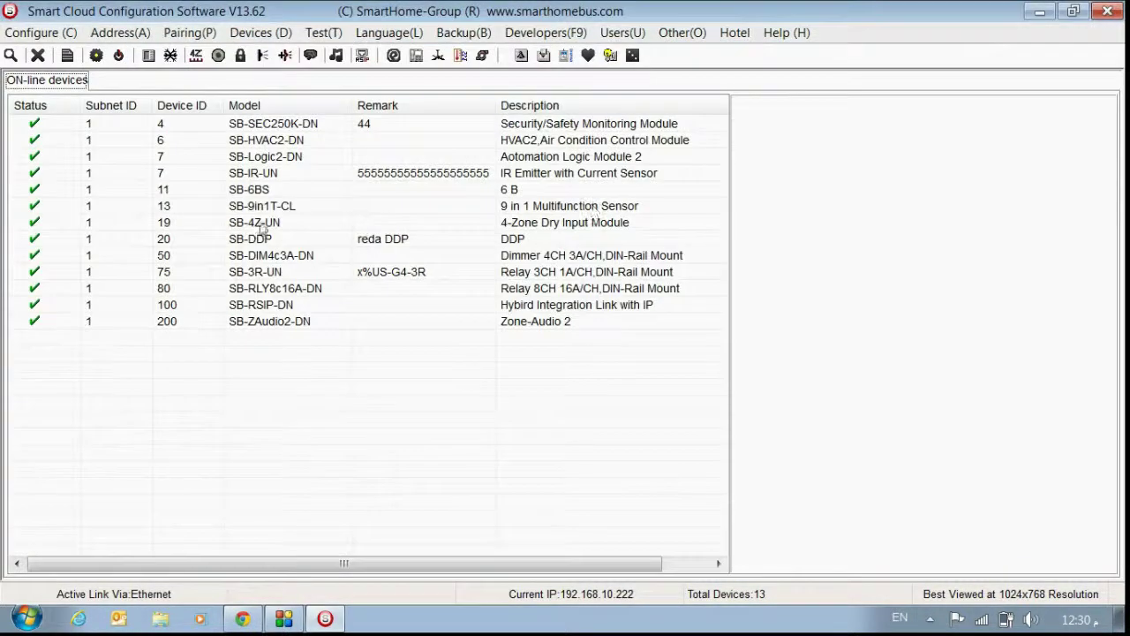
# - Inspect the details of the SB-ZAudio2-DN and SB-6BS modules
pyautogui.click(228, 324)
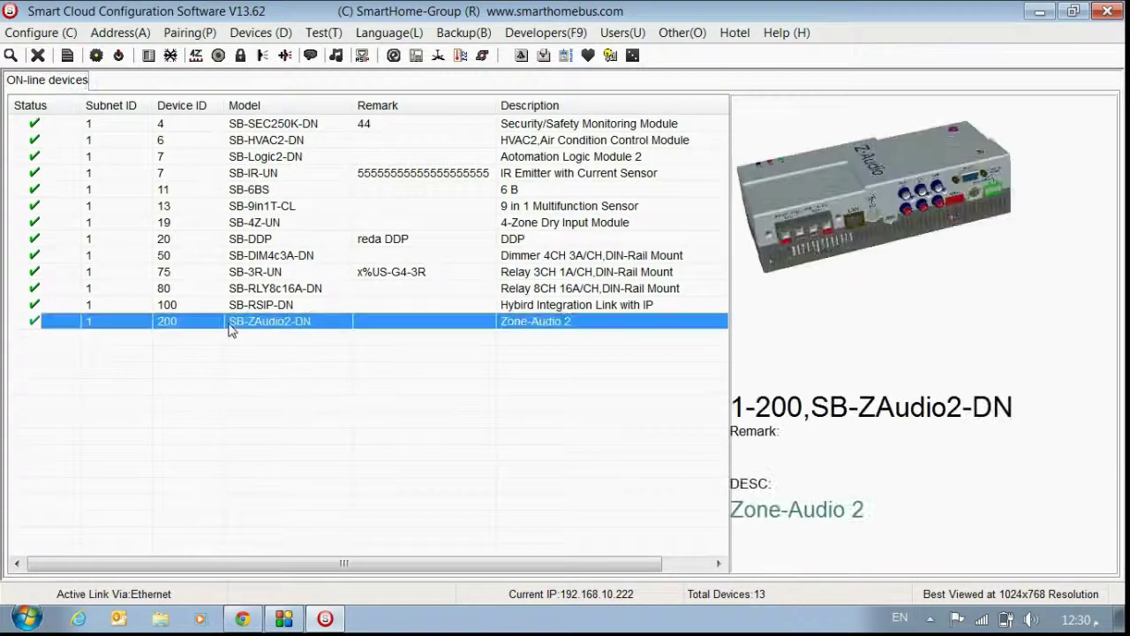
pyautogui.click(303, 191)
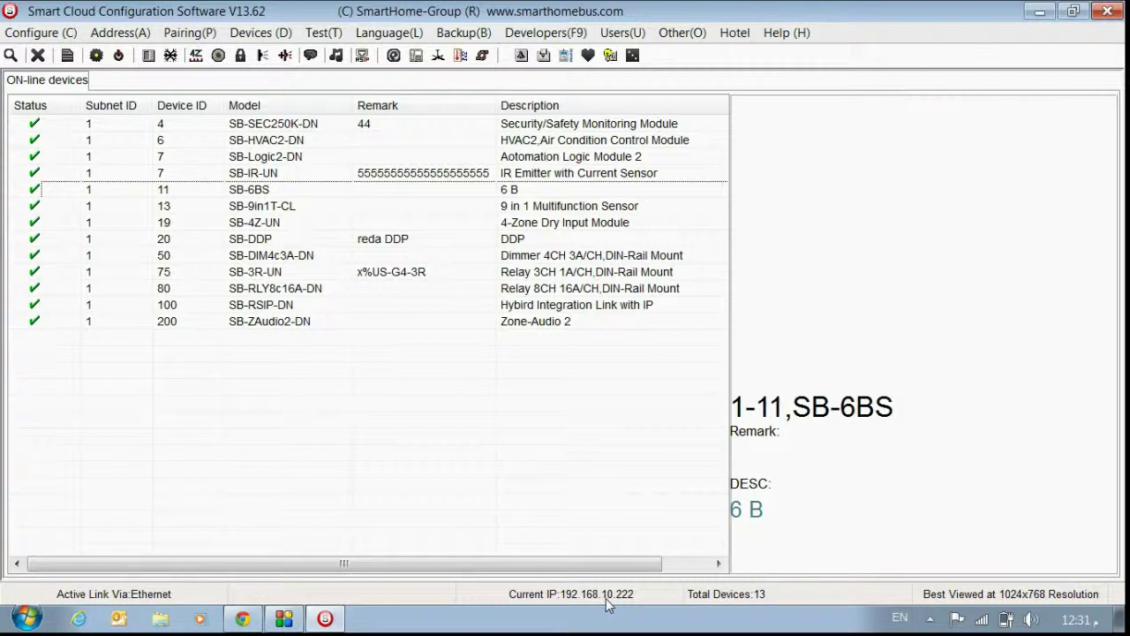
pyautogui.click(394, 324)
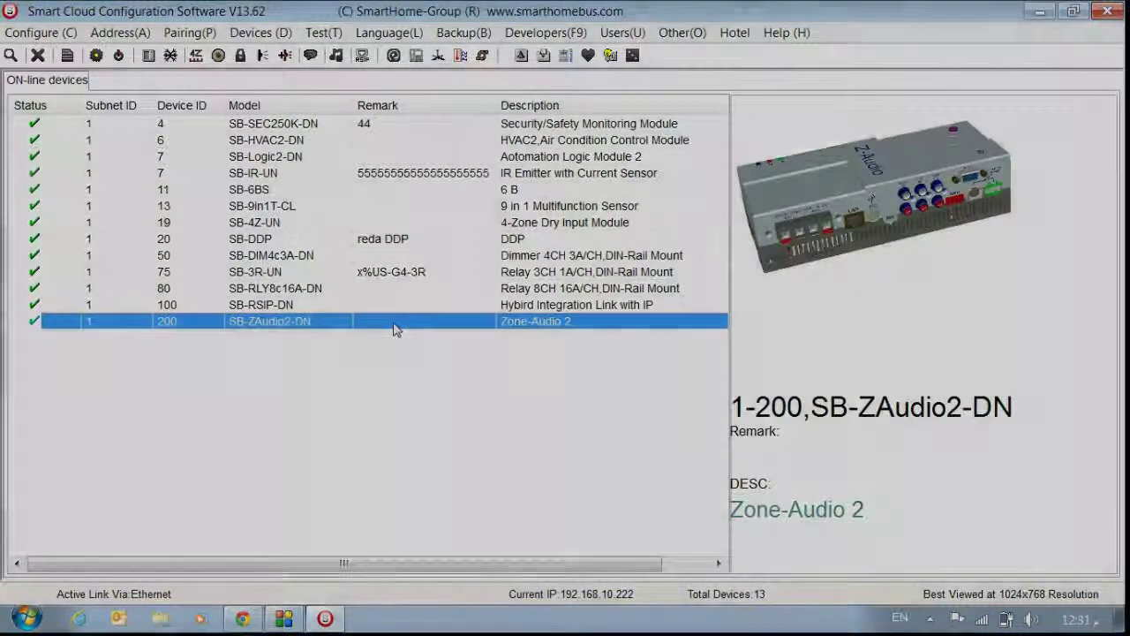